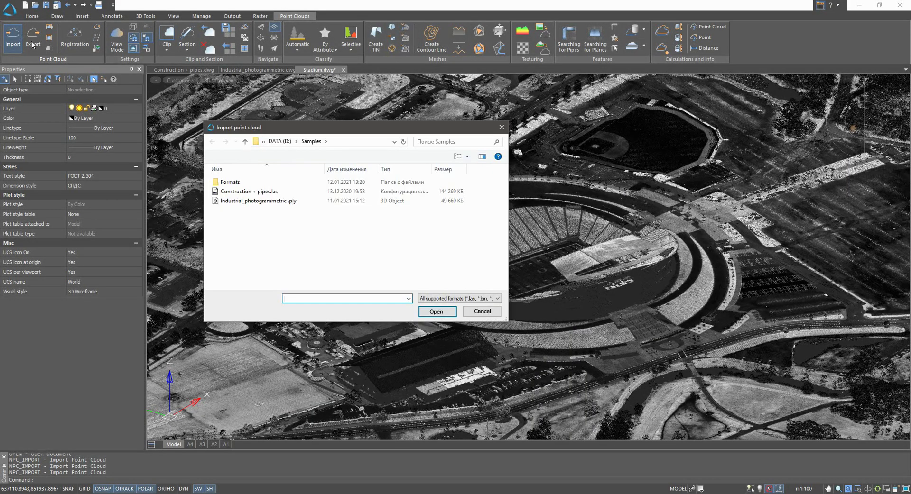
Enter the Formats sample folder and list the supported point-cloud file types.
double_click(217, 183)
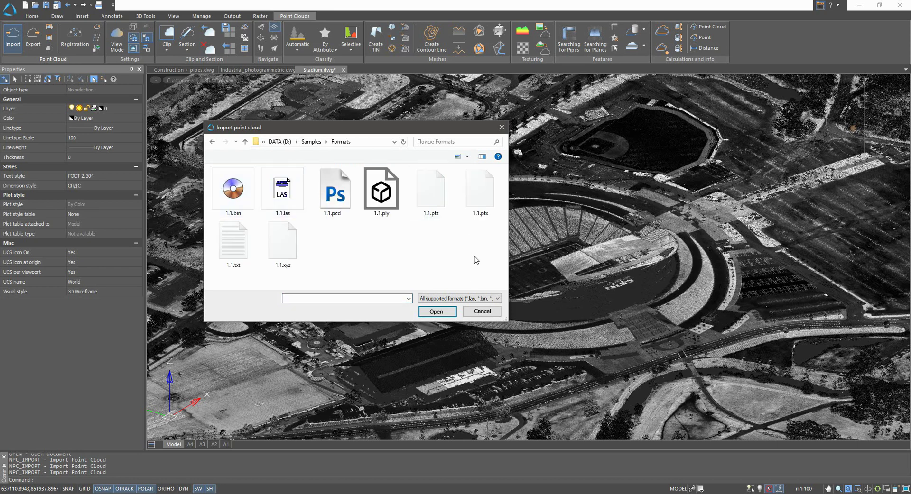
left_click(475, 299)
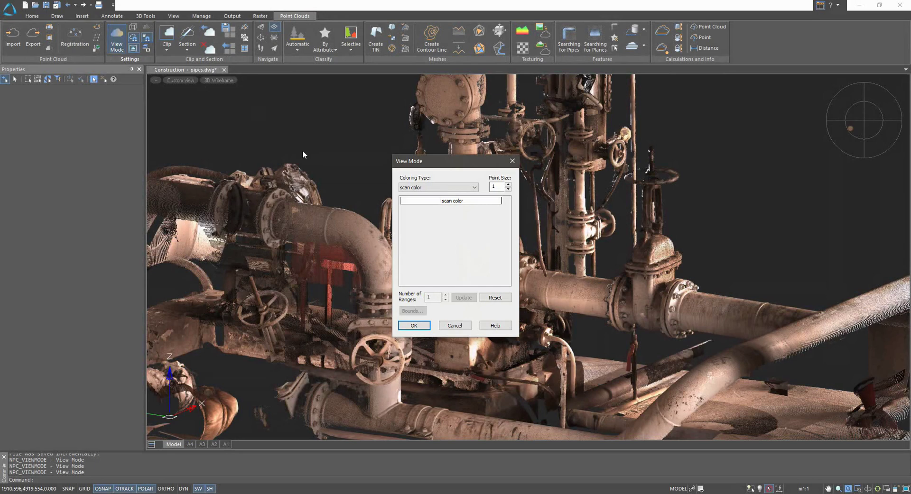
Review the Coloring Type options in View Mode for the pipework scan.
left_click(410, 194)
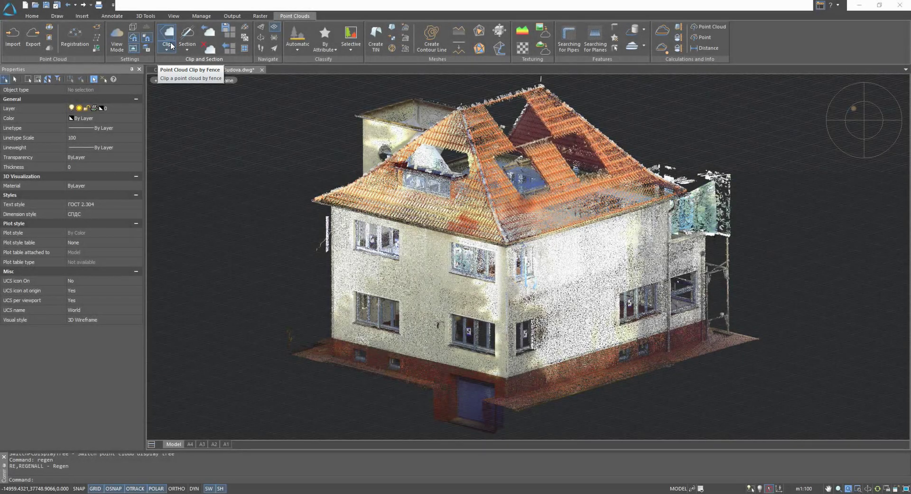
Preview the Clip and Section options and turn the house to the Back-Left view.
left_click(170, 44)
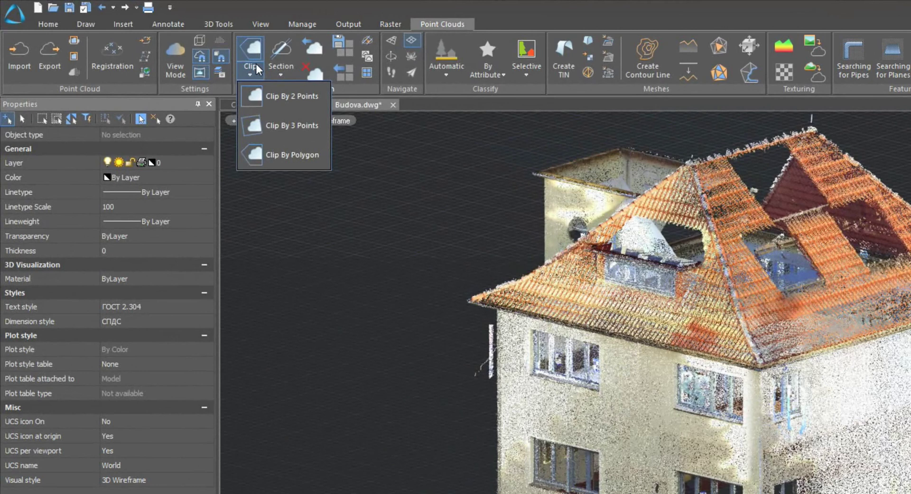
left_click(255, 64)
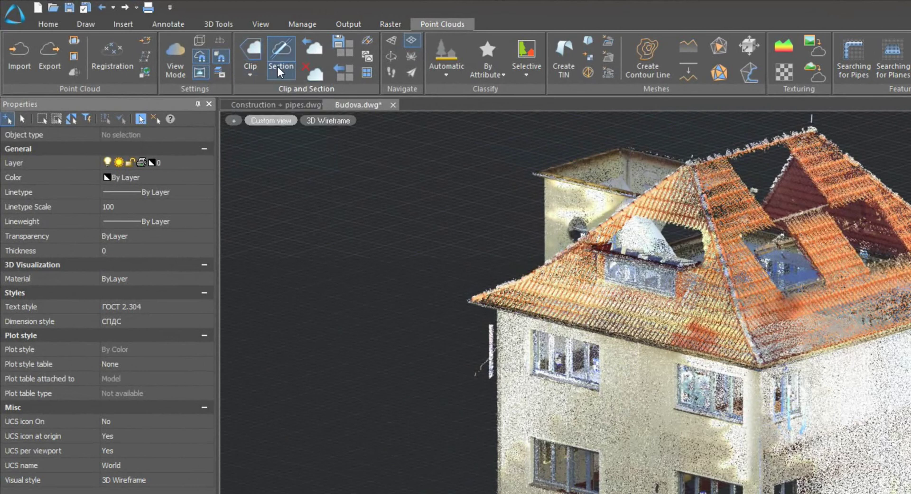
left_click(277, 66)
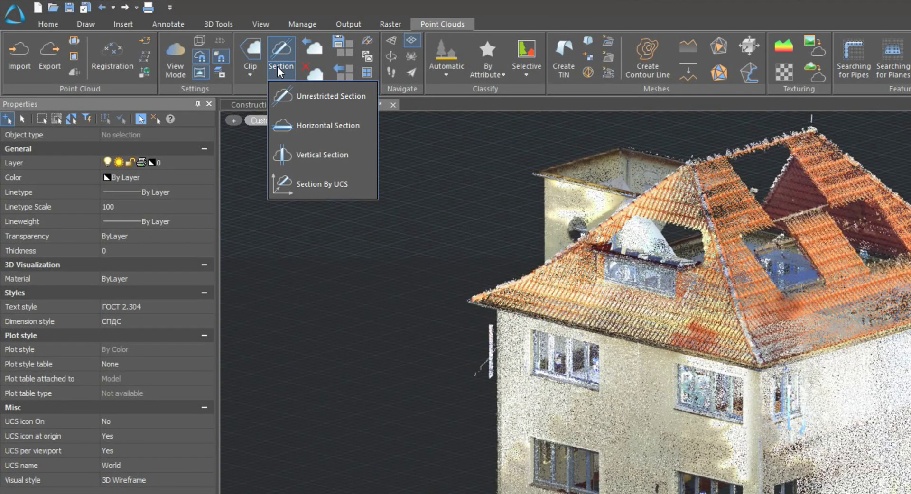
left_click(277, 67)
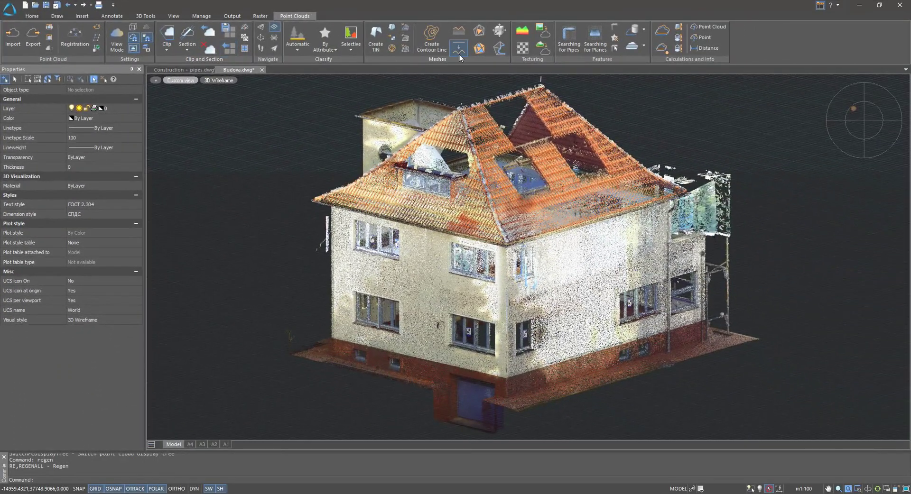
left_click(847, 111)
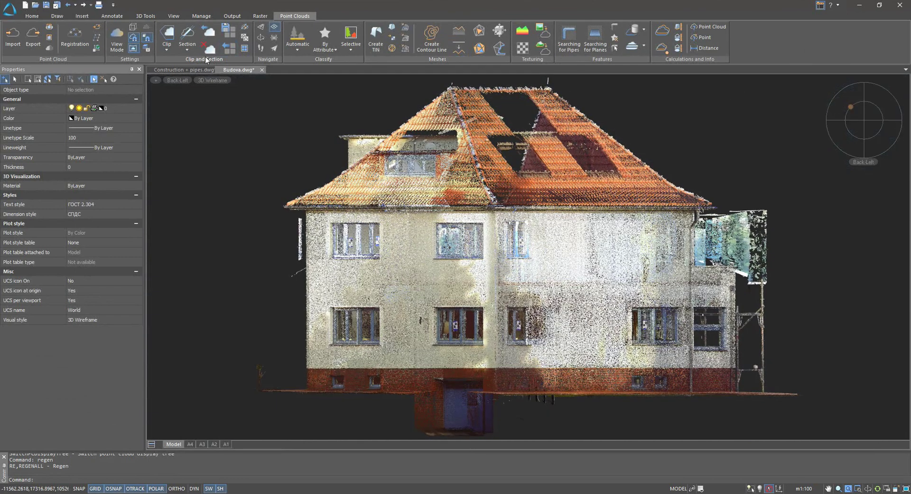
Cut a horizontal section centred on the facade, with depth set to produce the plan.
left_click(188, 50)
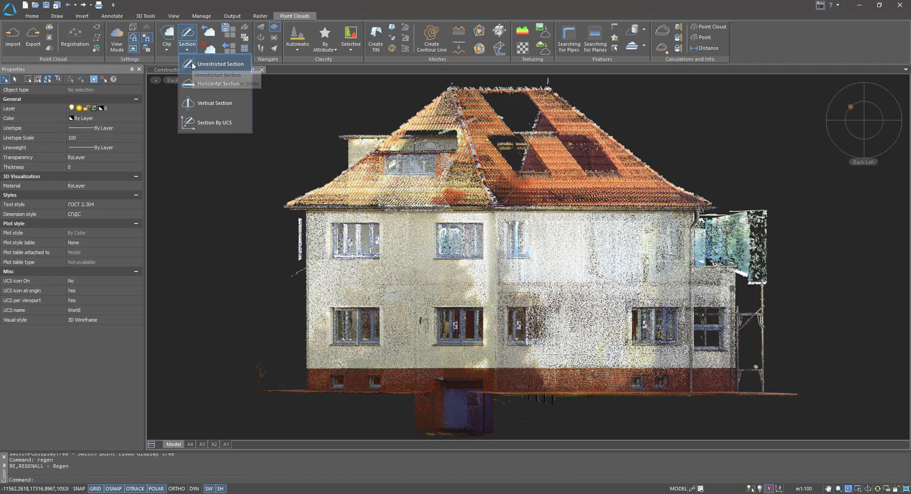
left_click(195, 84)
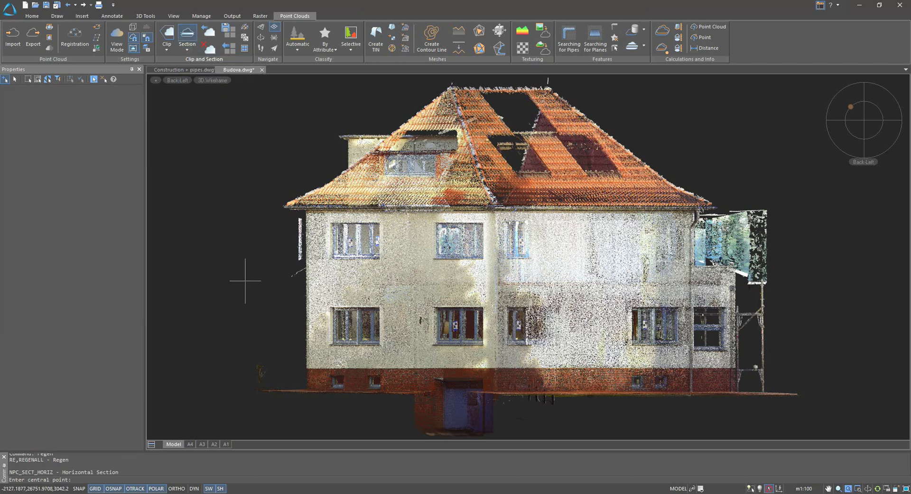
left_click(273, 312)
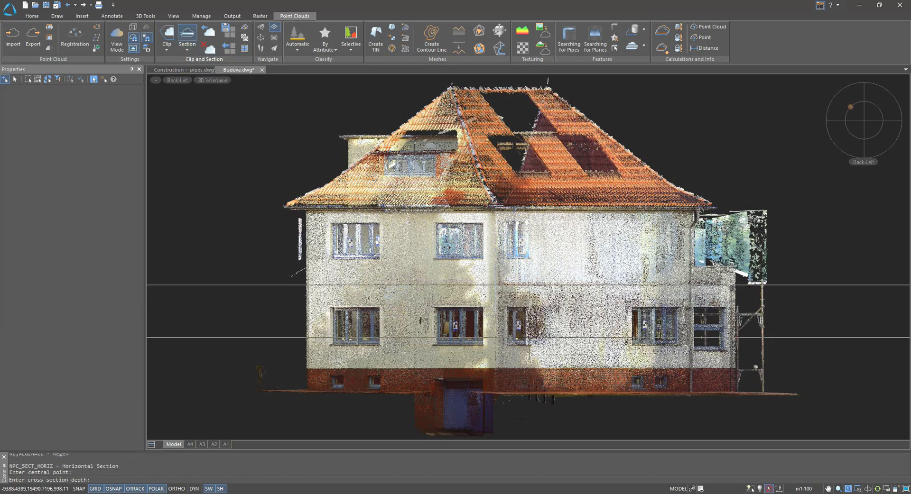
left_click(420, 318)
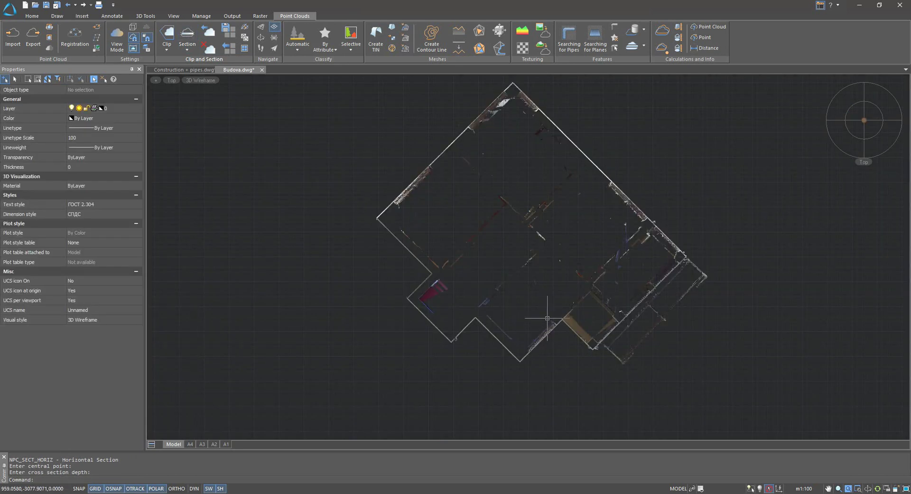
Move the horizontal section up five steps until interior wall outlines appear.
left_click(244, 27)
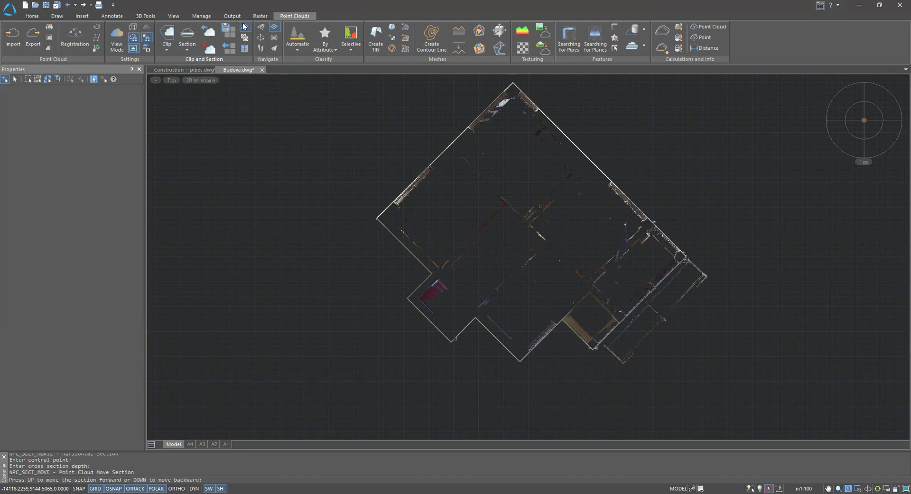
key("Up")
key("Up")
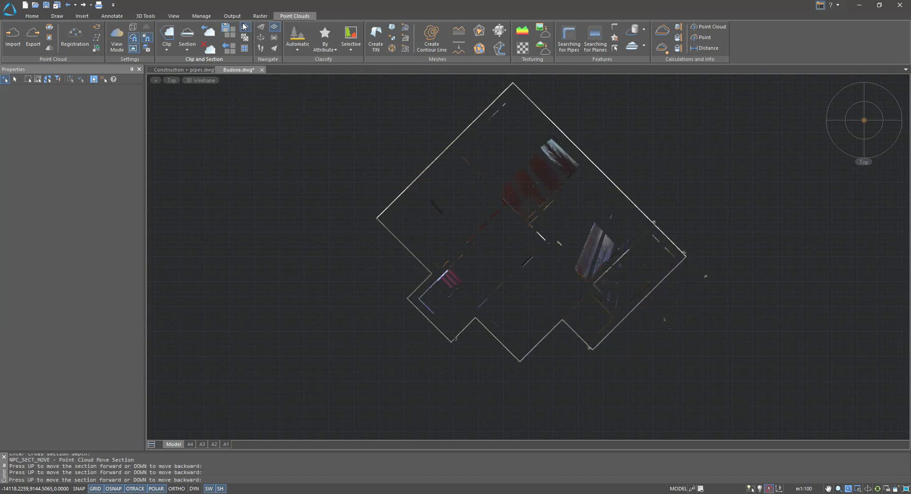
key("Up")
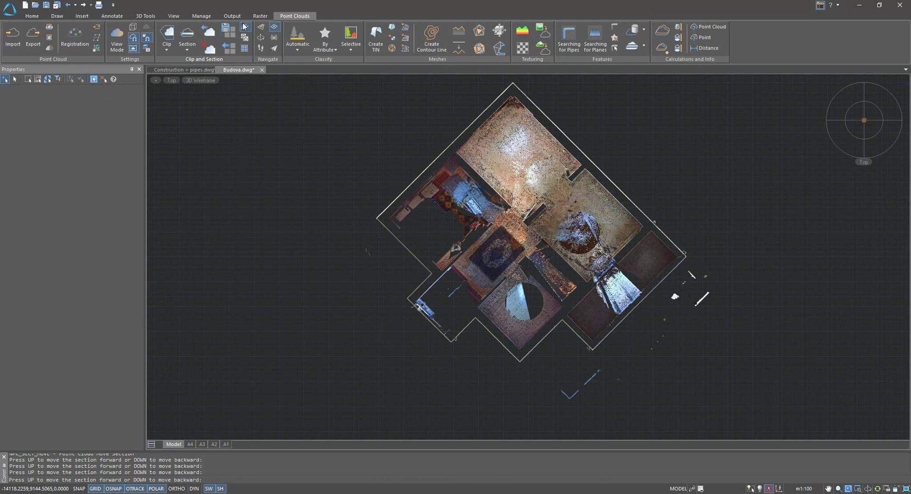
key("Up")
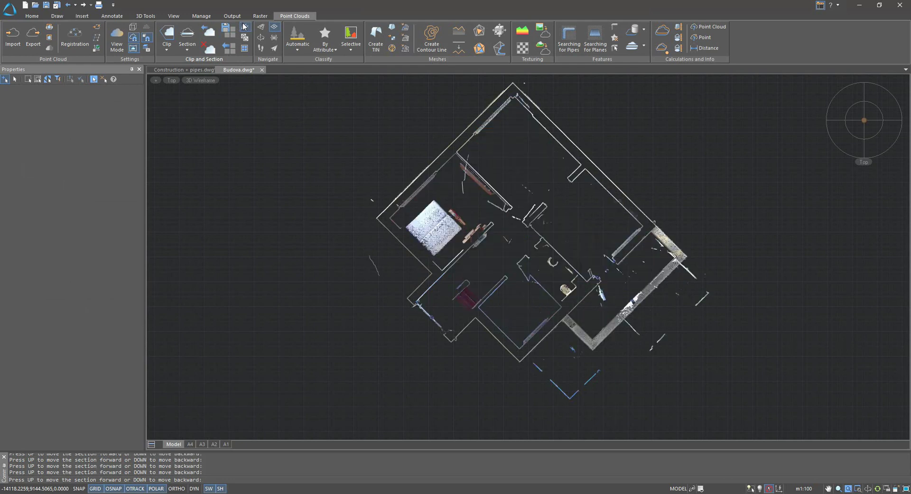
key("Up")
key("Up")
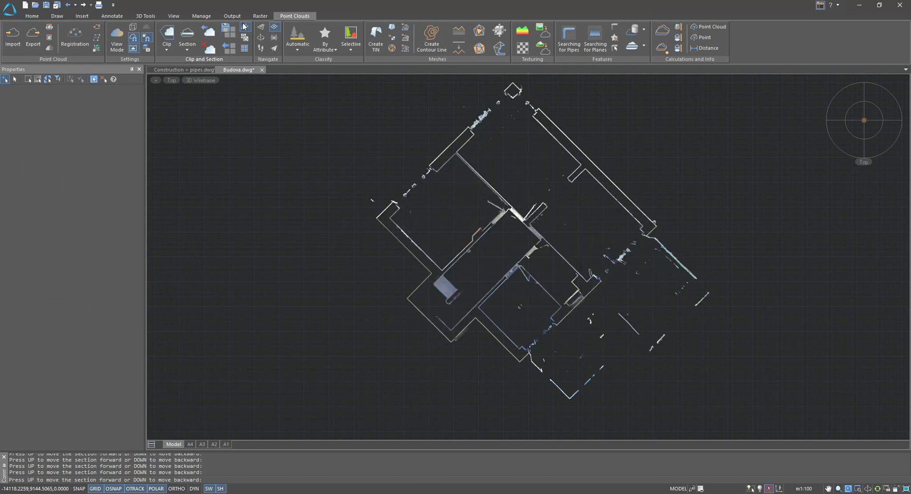
key("Up")
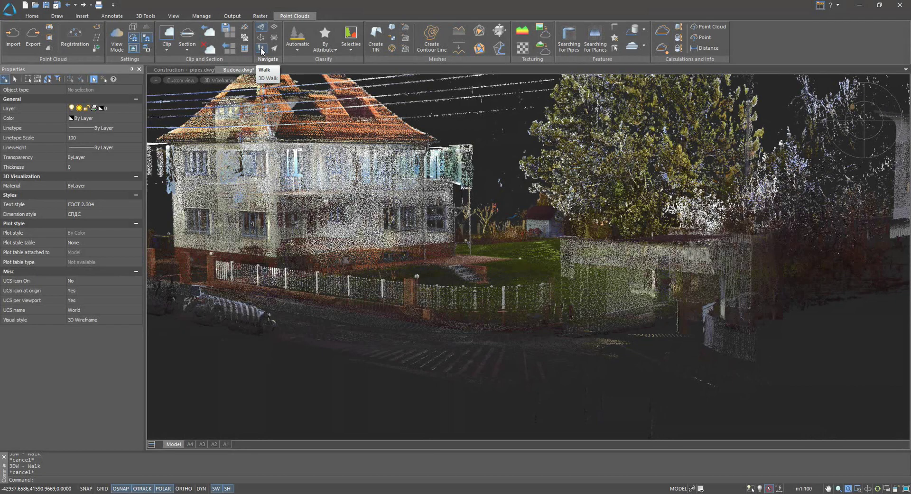
Walk forward in 3D Walk mode across the lawn toward the house.
left_click(261, 48)
key("Up")
key("Up")
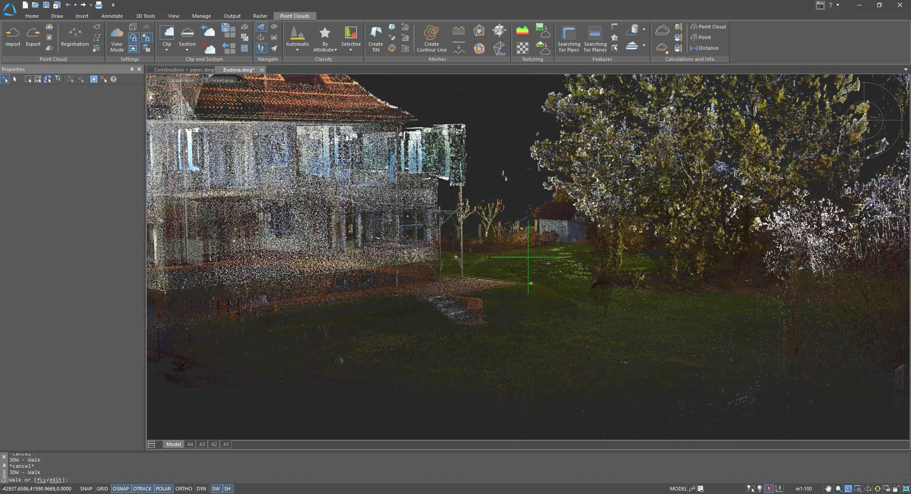
key("Up")
key("Up")
key("Up")
key("Up")
key("Up")
key("Up")
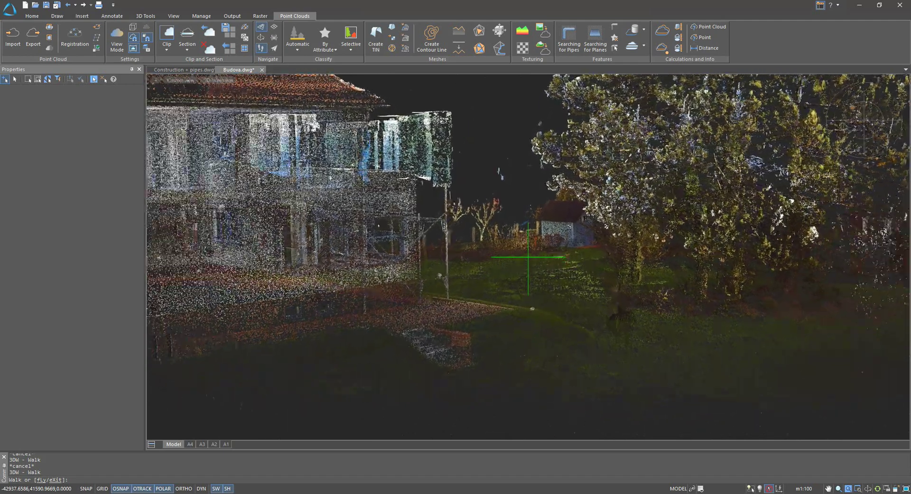
key("Up")
key("Up")
key("Up")
key("Up")
key("Up")
key("Up")
key("Up")
key("Up")
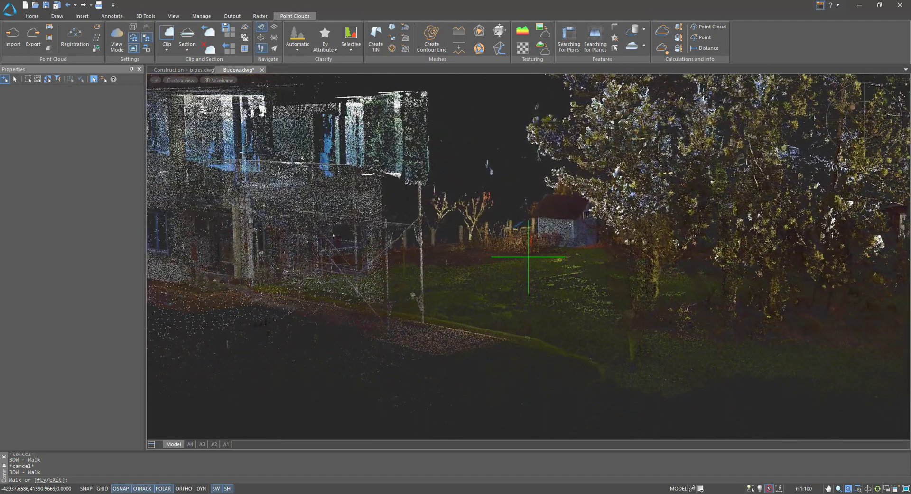
key("Up")
key("Up")
key("Up")
key("Up")
key("Up")
key("Up")
key("Up")
key("Up")
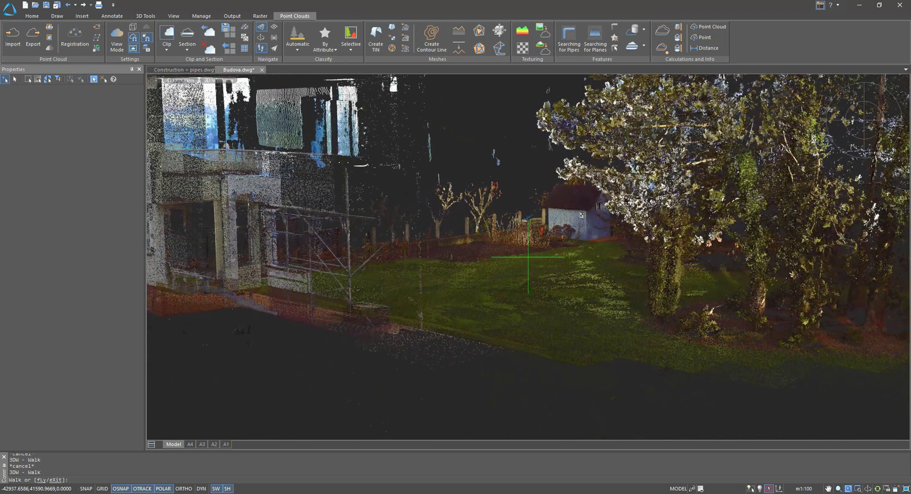
key("Up")
key("Up")
key("Up")
key("Up")
key("Up")
key("Up")
key("Up")
key("Up")
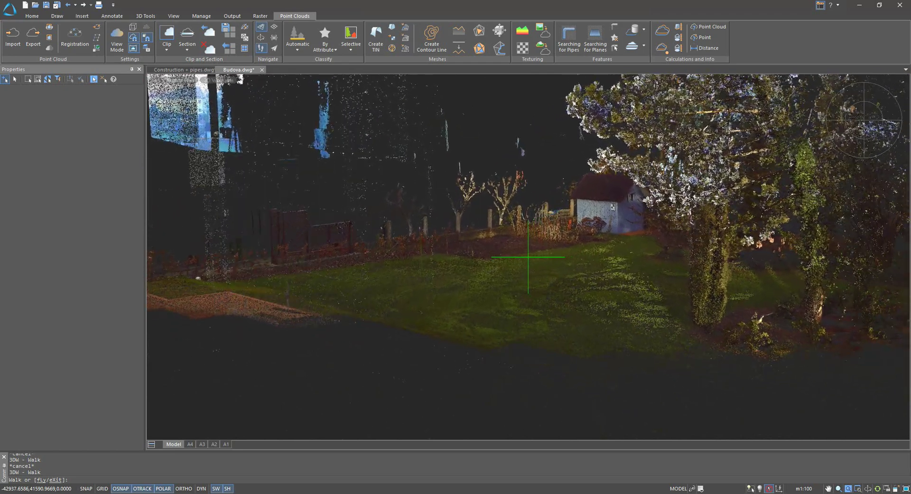
key("Up")
key("Up")
key("Up")
key("Up")
key("Up")
key("Up")
key("Up")
key("Up")
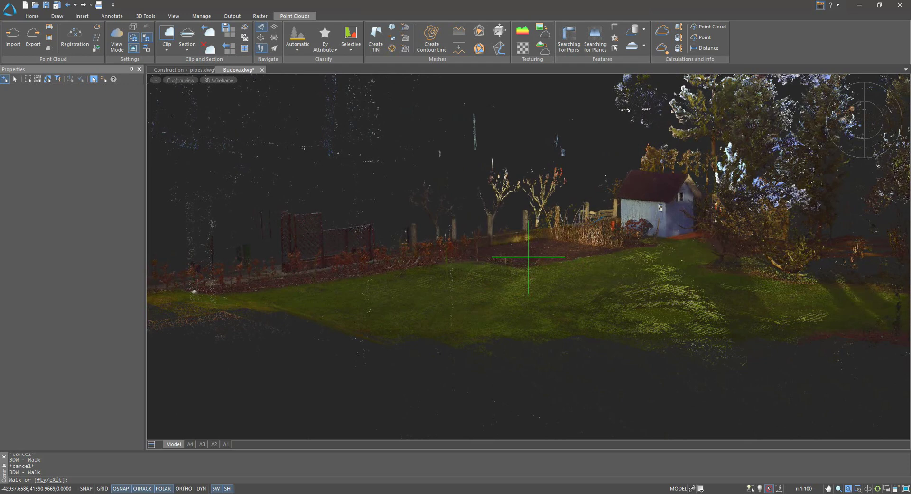
key("Up")
key("Up")
key("Up")
key("Up")
Keep walking forward while sidestepping right until the right-hand fence is in view.
key("Up")
key("Up")
key("Up")
key("Up")
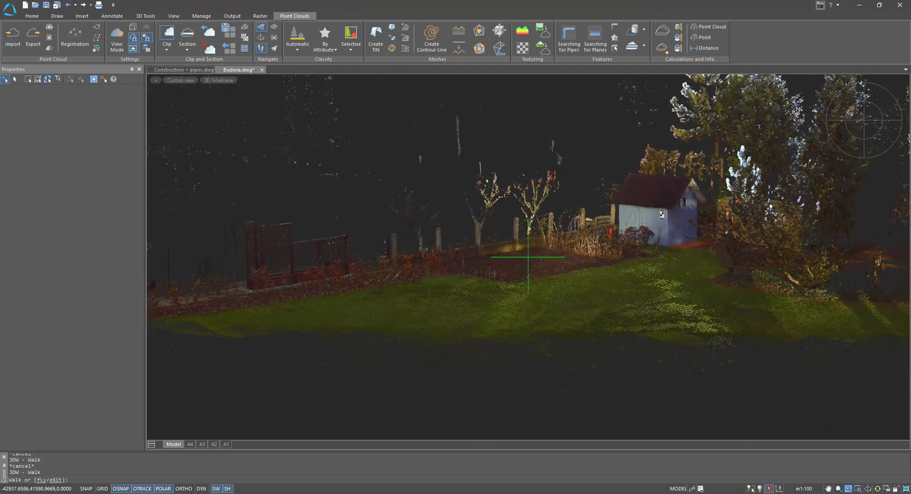
key("Up")
key("Right")
key("Up")
key("Right")
key("Up")
key("Right")
key("Up")
key("Right")
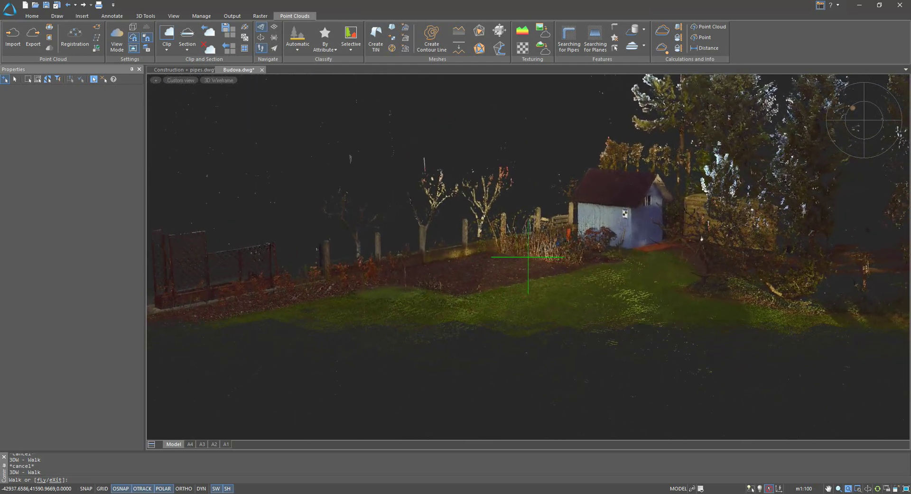
key("Up")
key("Right")
key("Up")
key("Right")
key("Up")
key("Right")
key("Up")
key("Right")
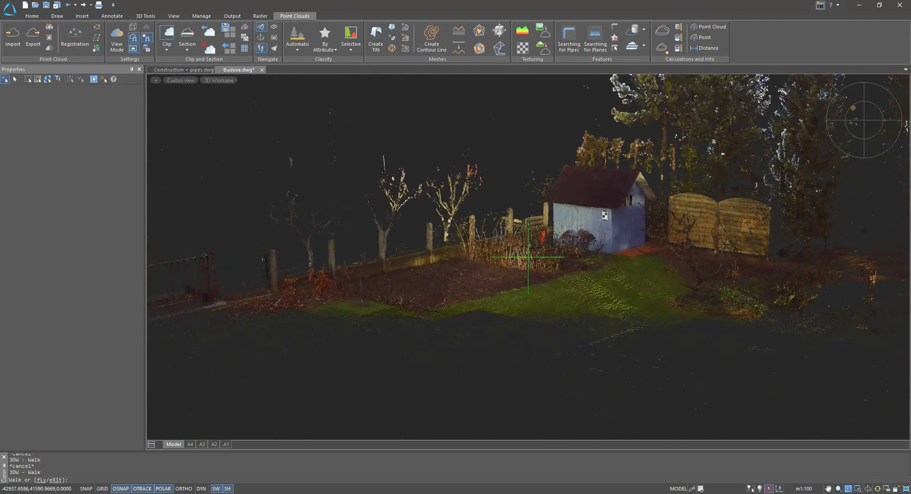
key("Up")
key("Right")
key("Up")
key("Right")
key("Up")
key("Right")
key("Up")
key("Right")
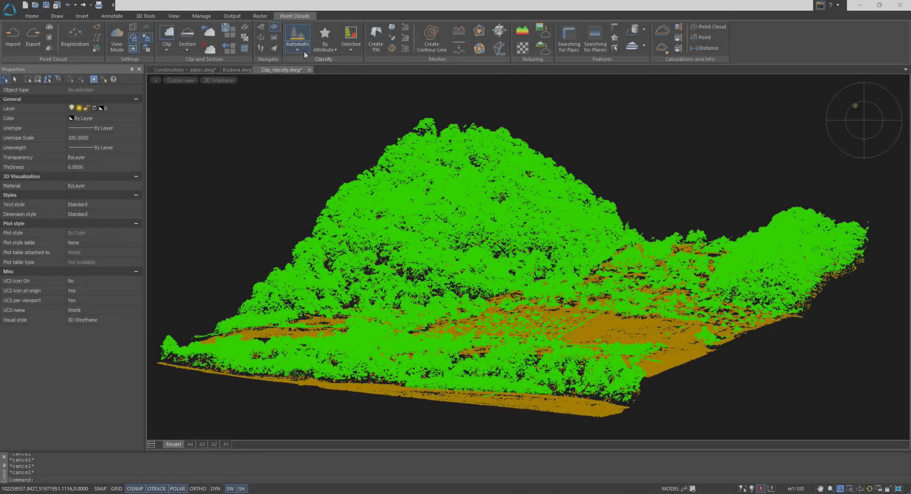
Preview Automatic classification, freeze the Vegetation (code 5) layer, and orbit the ground points.
left_click(304, 54)
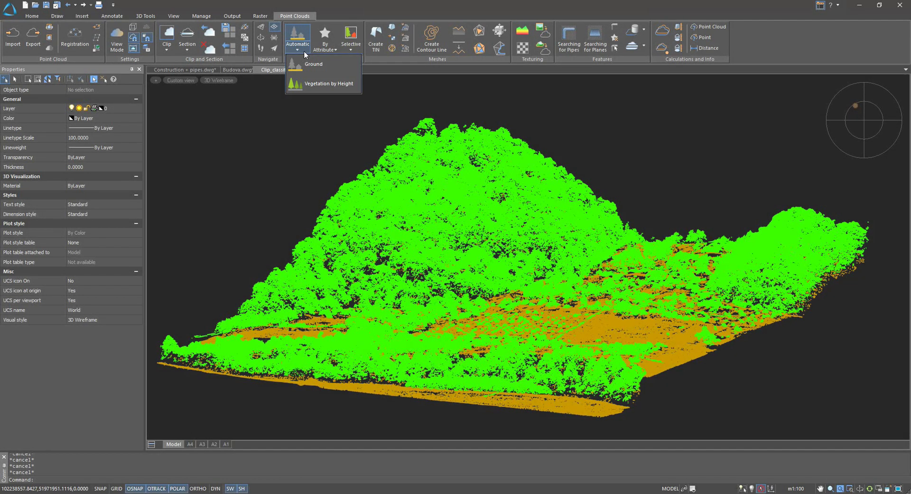
left_click(304, 54)
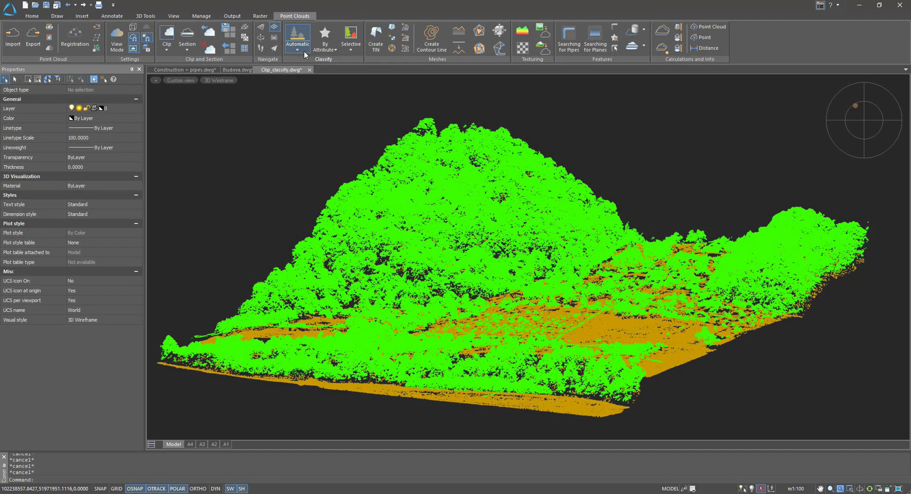
left_click(132, 107)
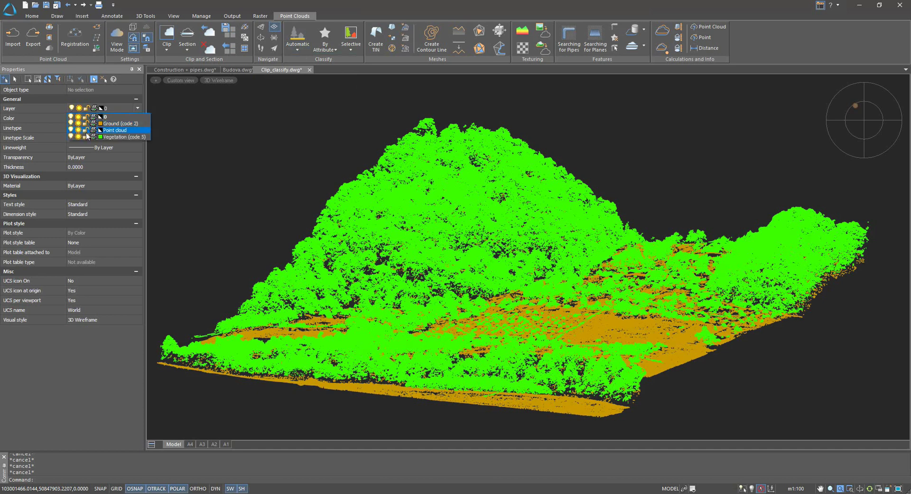
left_click(189, 172)
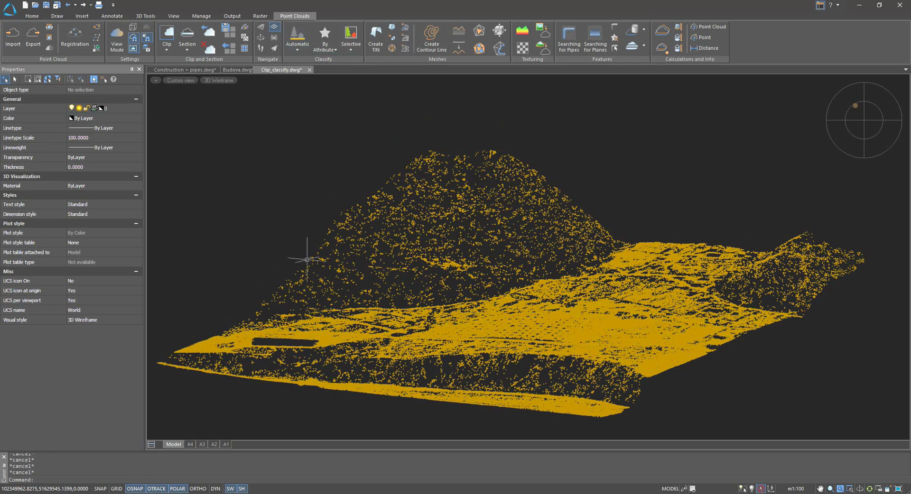
mouse_move(345, 283)
middle_mouse_down("shift")
mouse_move(409, 291)
mouse_move(458, 267)
mouse_move(437, 246)
mouse_move(397, 283)
middle_mouse_up("shift")
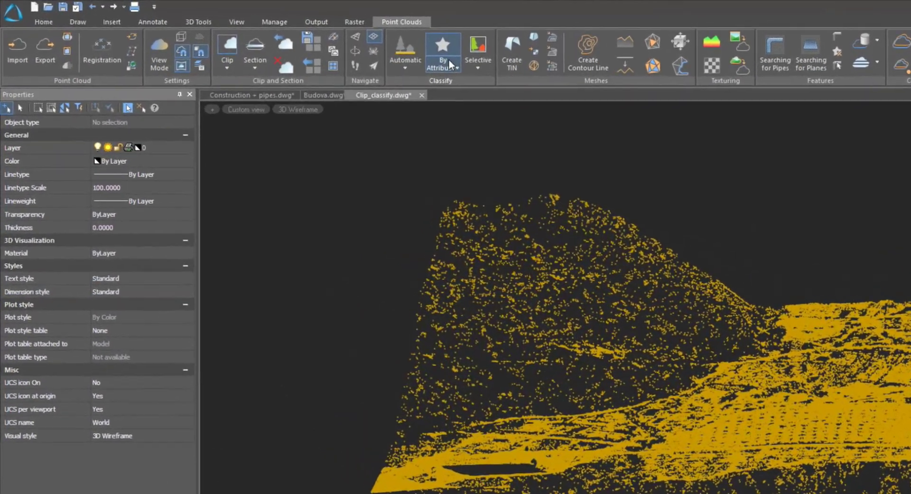
left_click(450, 64)
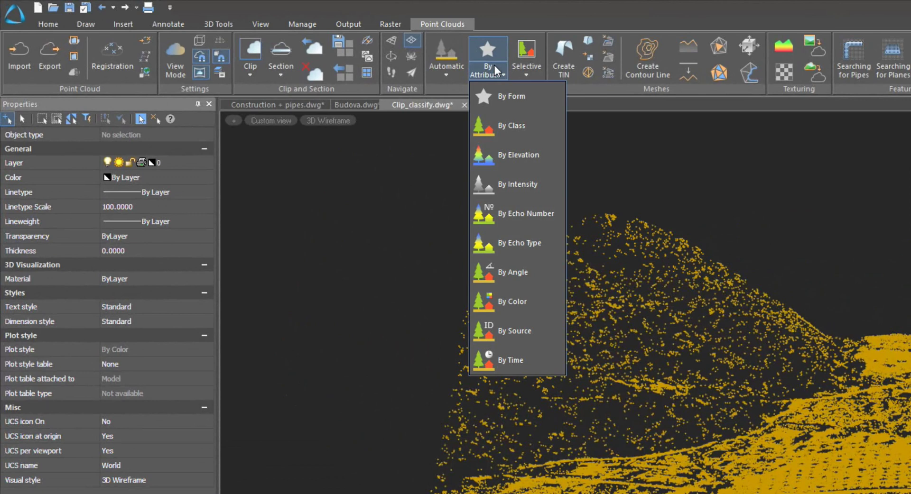
left_click(522, 72)
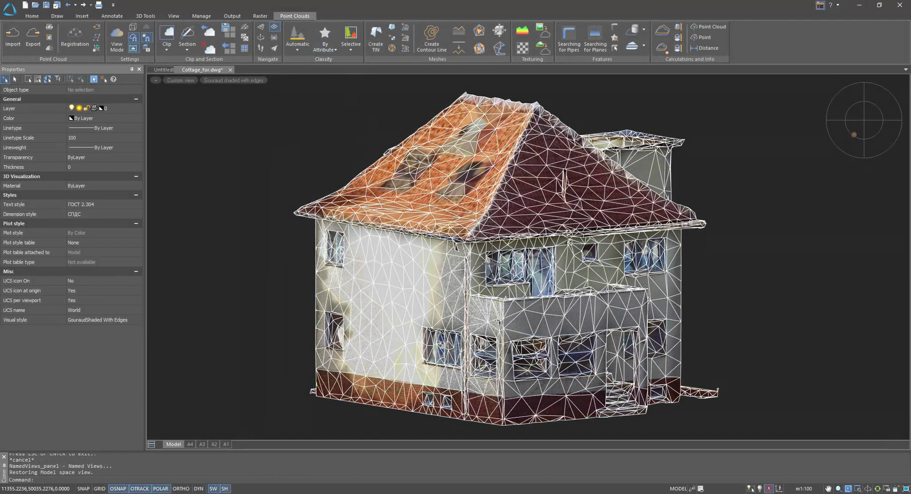
Orbit the textured cottage mesh to face its front entrance.
middle_click_drag(506, 319, 494, 263, "shift")
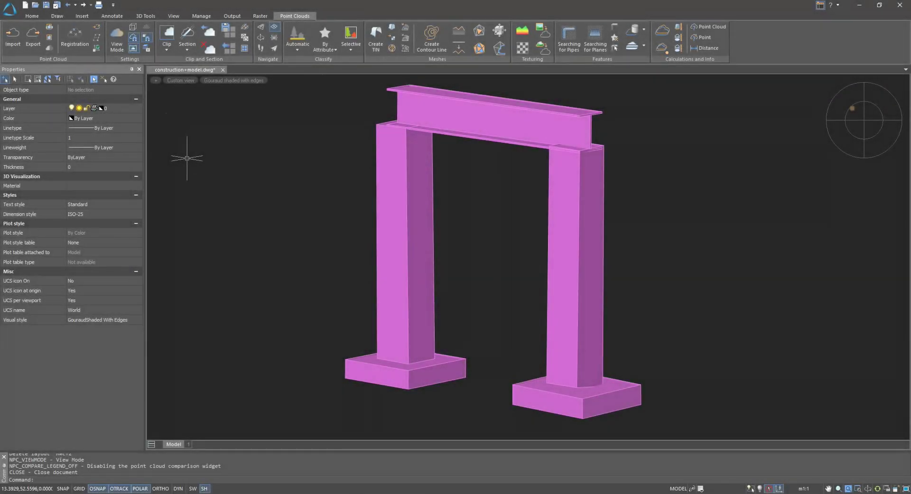
Thaw the pointcloud layer so the scan shows over the magenta solids.
left_click(138, 108)
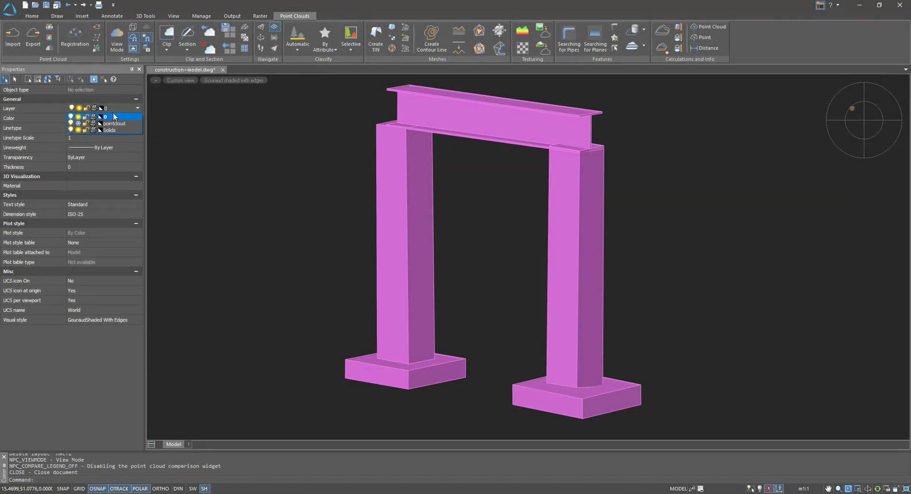
left_click(79, 124)
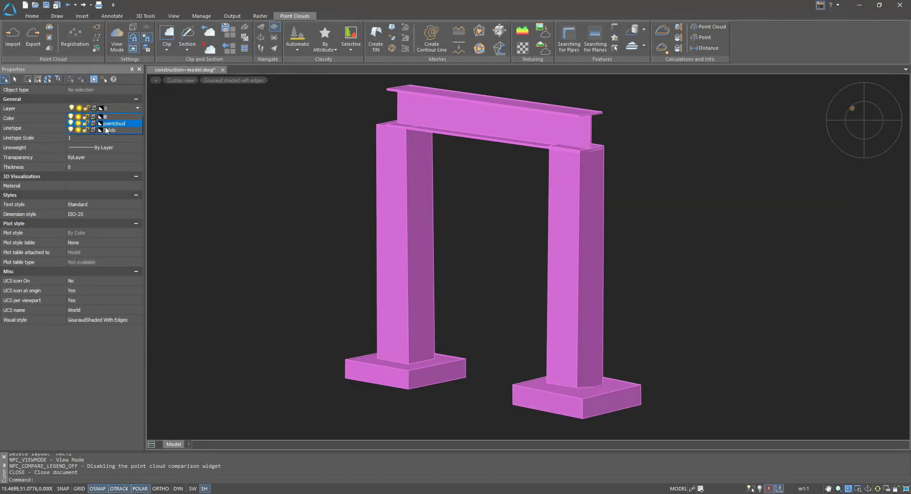
left_click(170, 149)
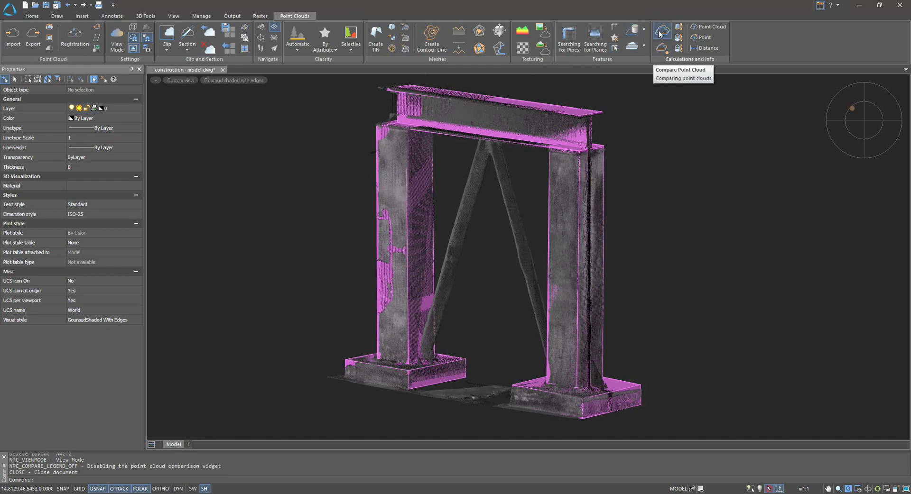
Compare the point cloud against the six model solids and apply the deviation map.
left_click(659, 34)
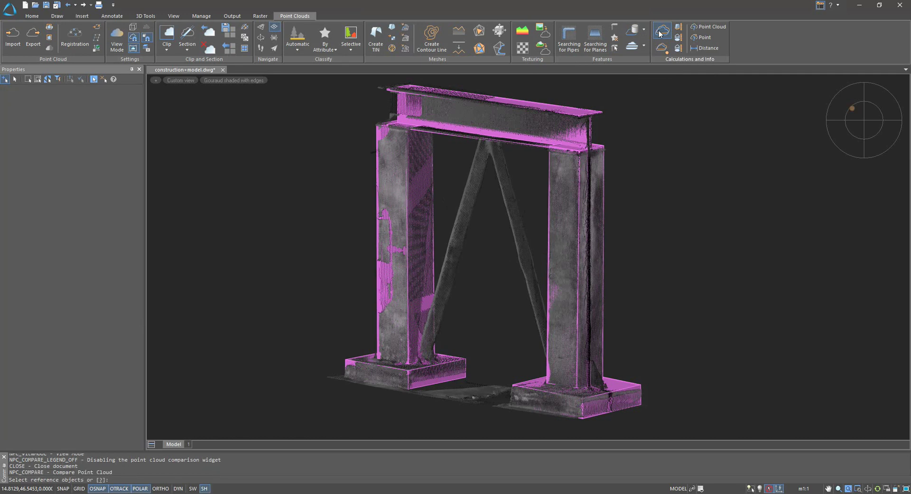
left_click(670, 80)
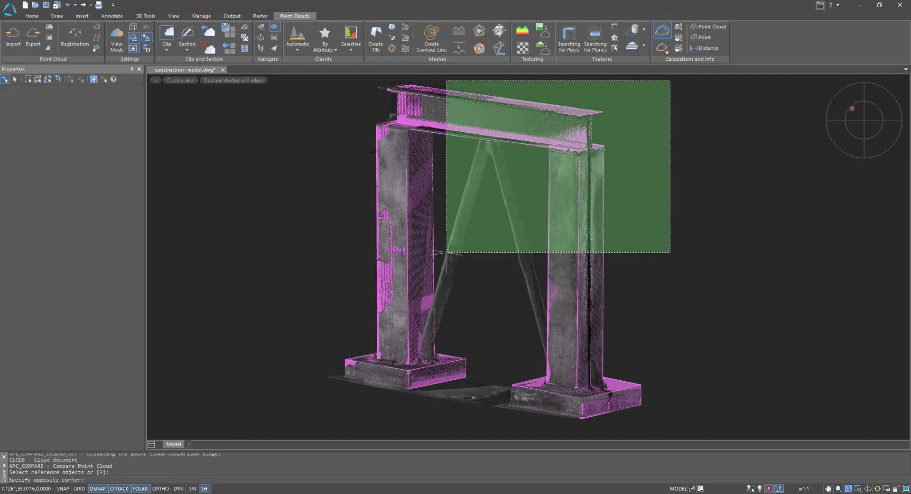
left_click(301, 436)
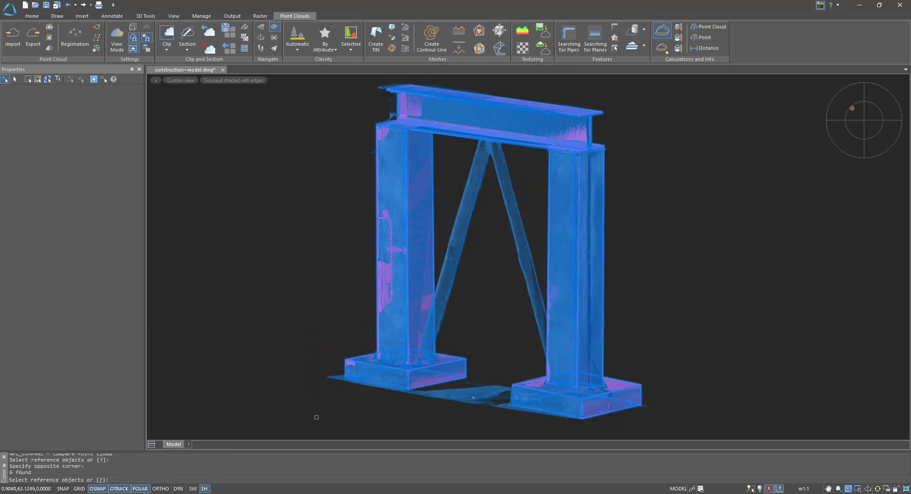
key("Return")
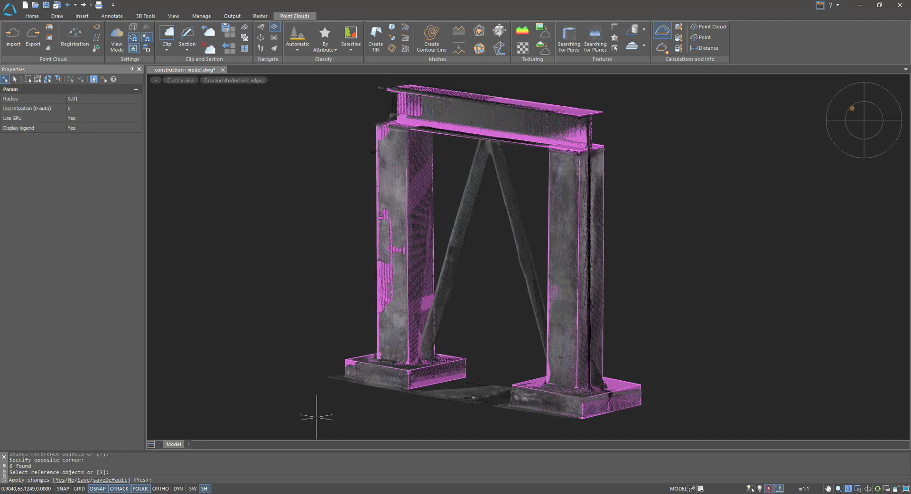
right_click(317, 417)
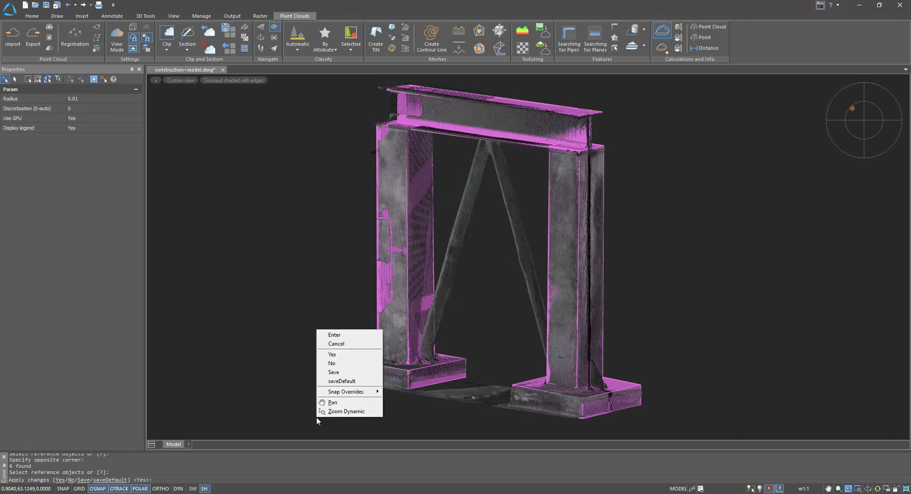
left_click(329, 357)
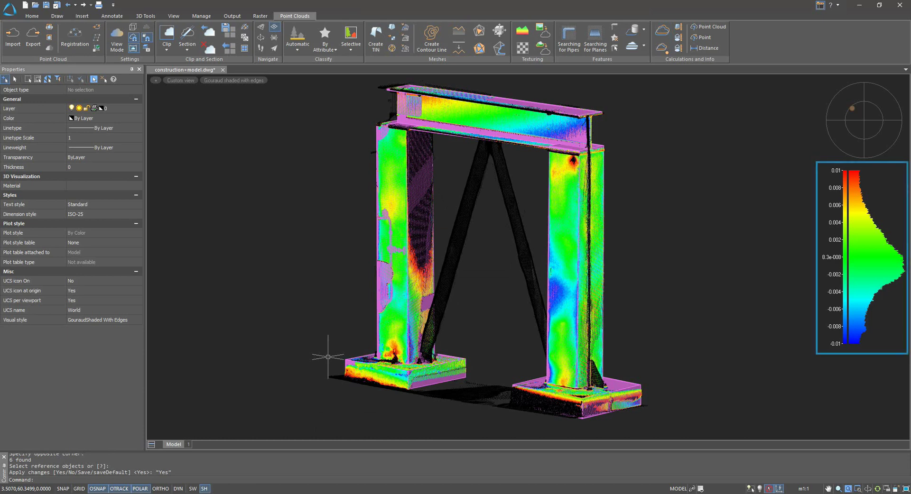